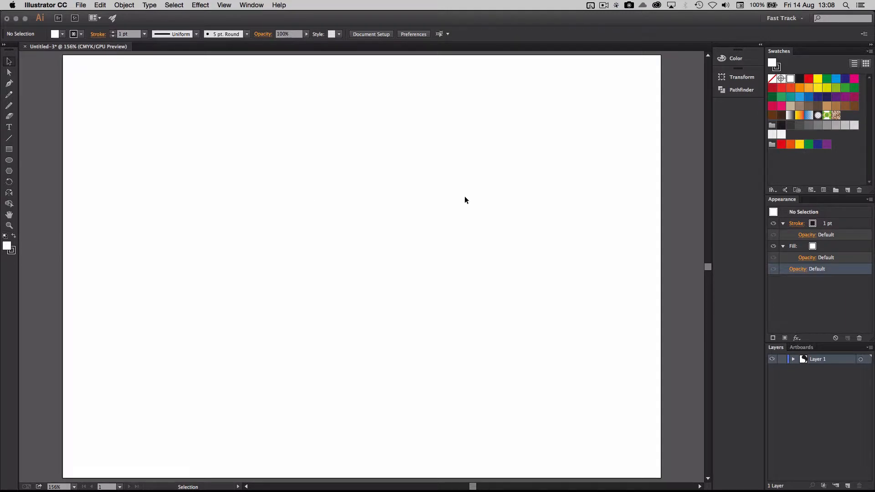
- Set the default fill to None, keeping the 1 pt black stroke for new shapes
left_click(823, 248)
left_click(819, 248)
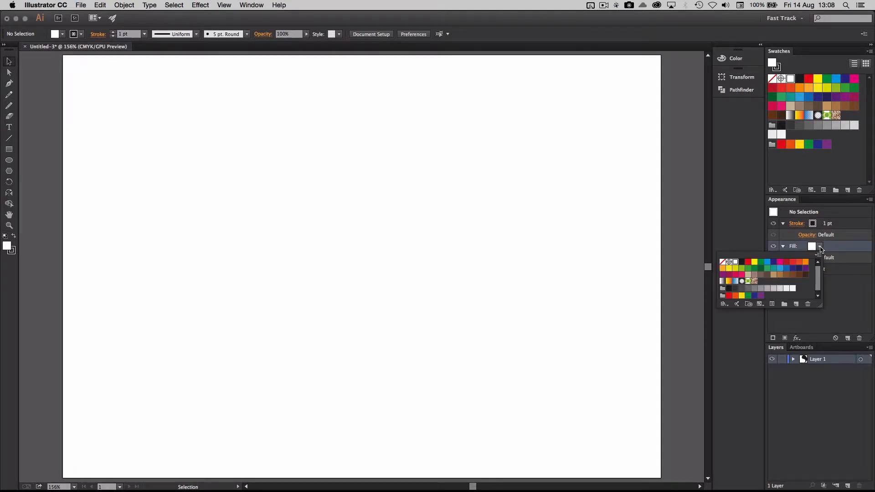
left_click(726, 264)
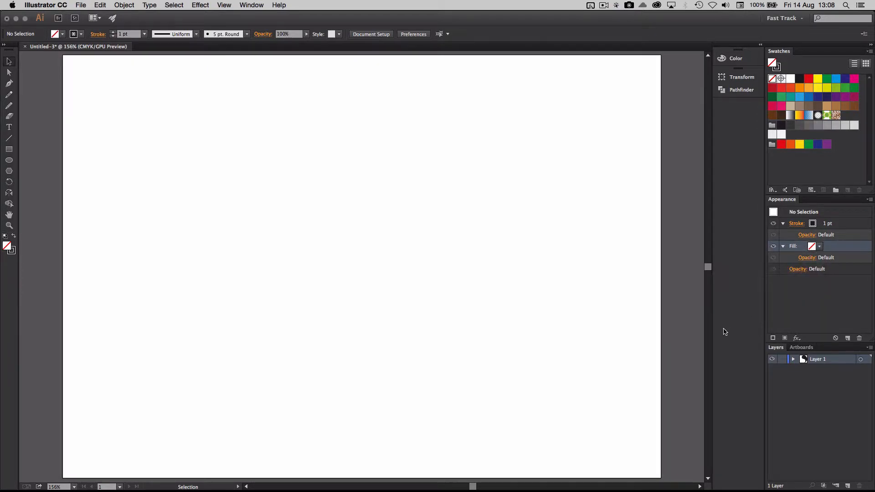
- Draw a circle about 69 mm in diameter and duplicate it straight down so the two circles touch
left_click(9, 160)
left_click_drag(315, 104, 454, 241)
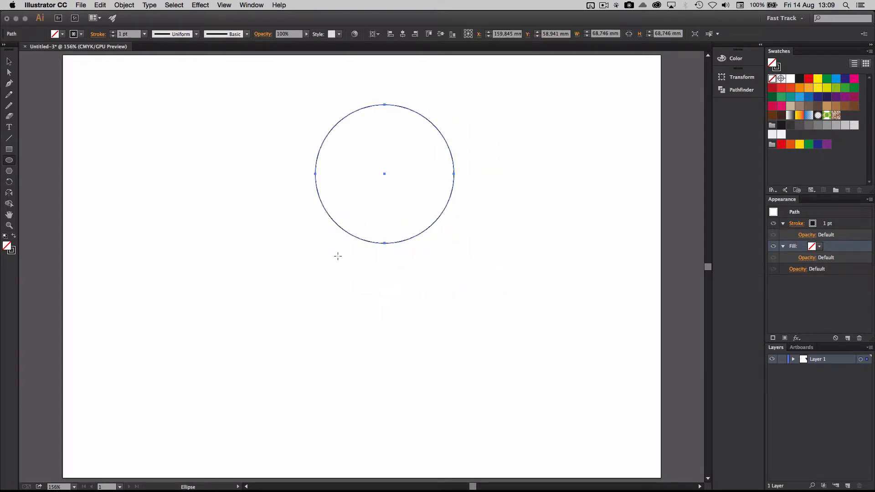
key("v")
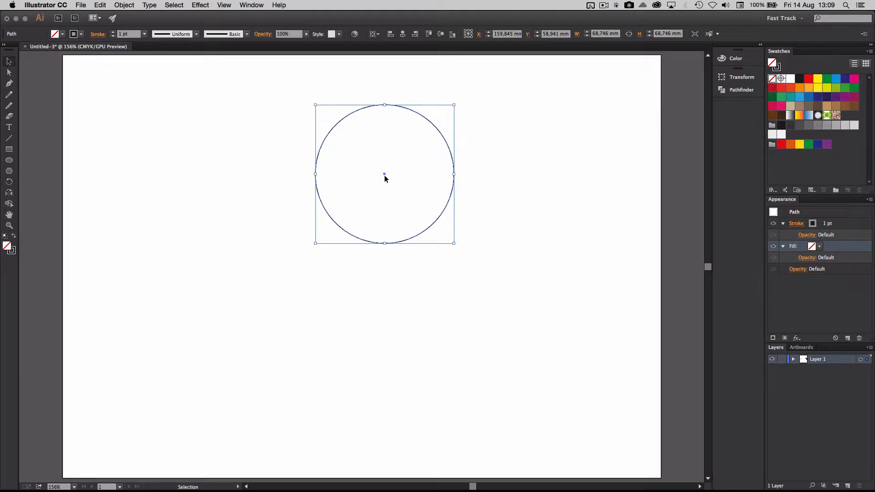
left_click_drag(384, 175, 386, 315)
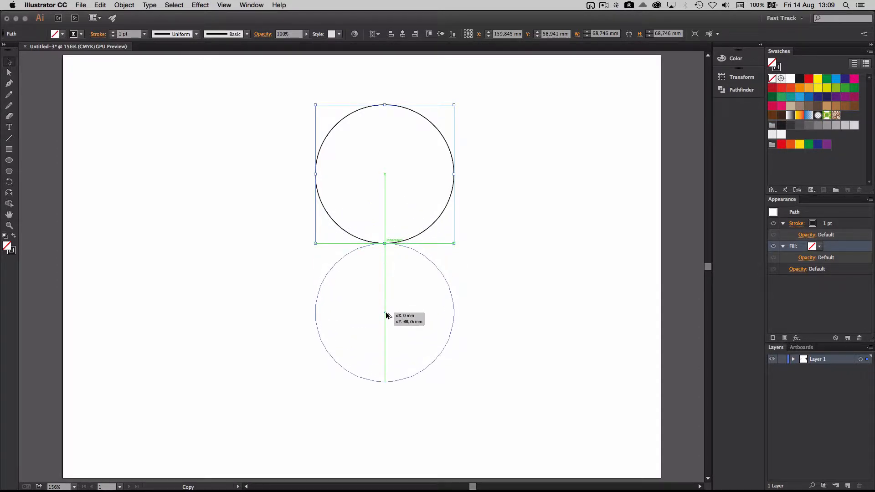
left_click_drag(386, 315, 386, 315)
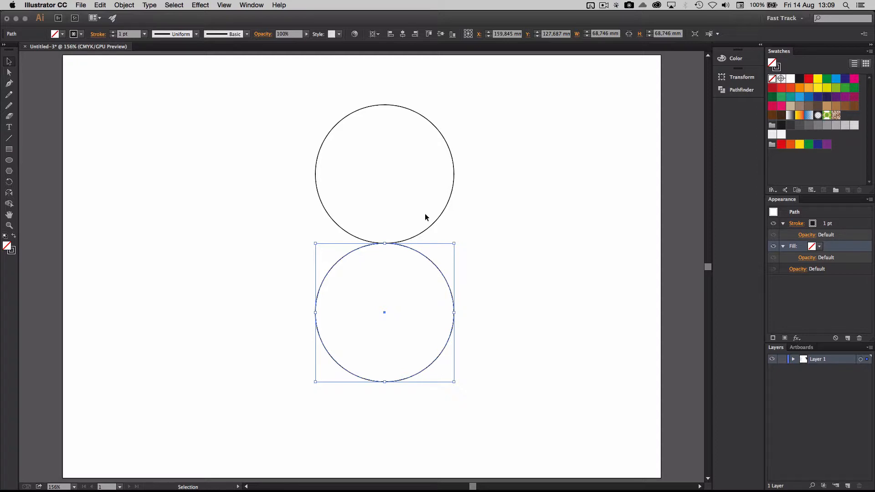
- Draw a circle about 137 mm in diameter from the point where the two circles touch, enclosing both
left_click(9, 160)
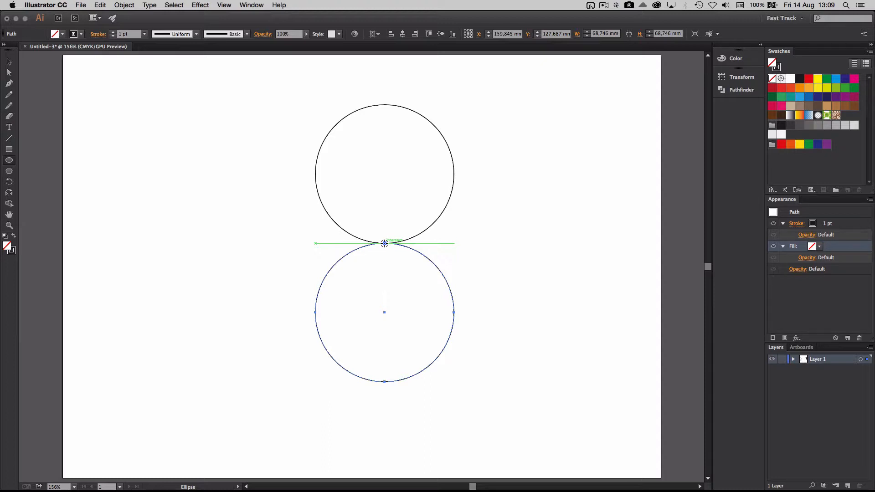
left_click_drag(385, 243, 444, 104)
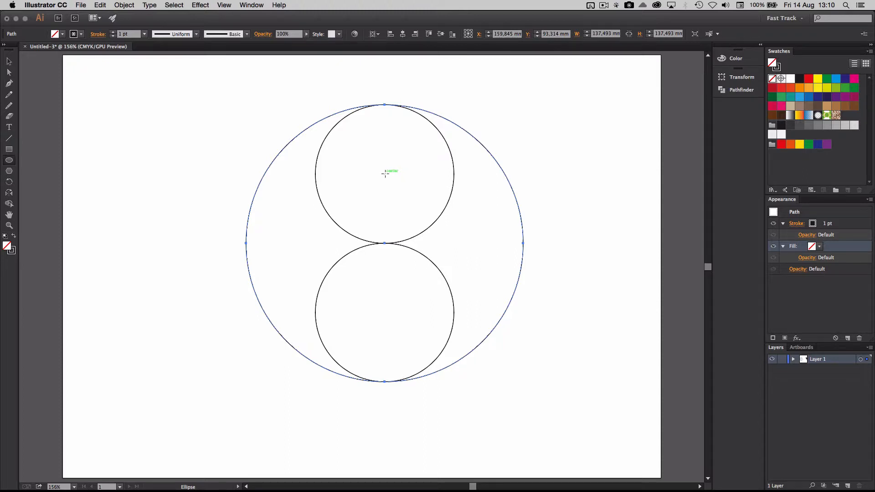
- Draw a circle about 16 mm in diameter at the upper circle's centre and copy it to the lower circle's centre
left_click_drag(385, 174, 401, 163)
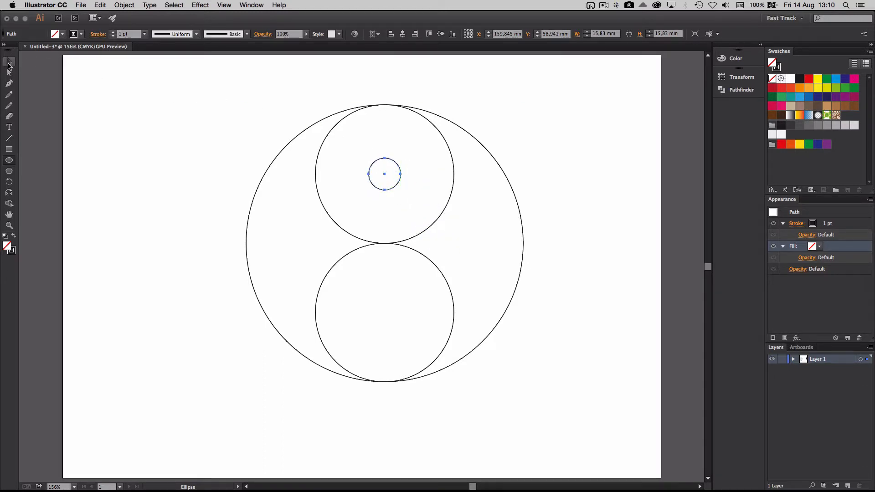
left_click(8, 63)
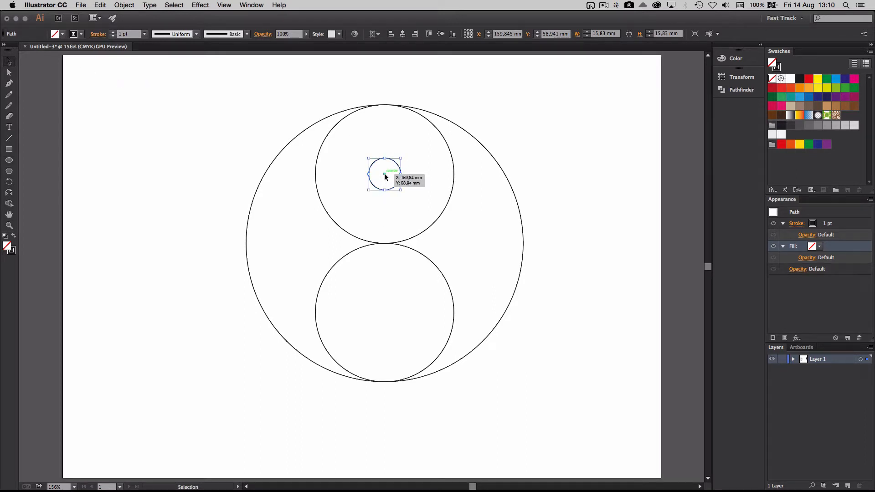
left_click_drag(385, 177, 385, 315)
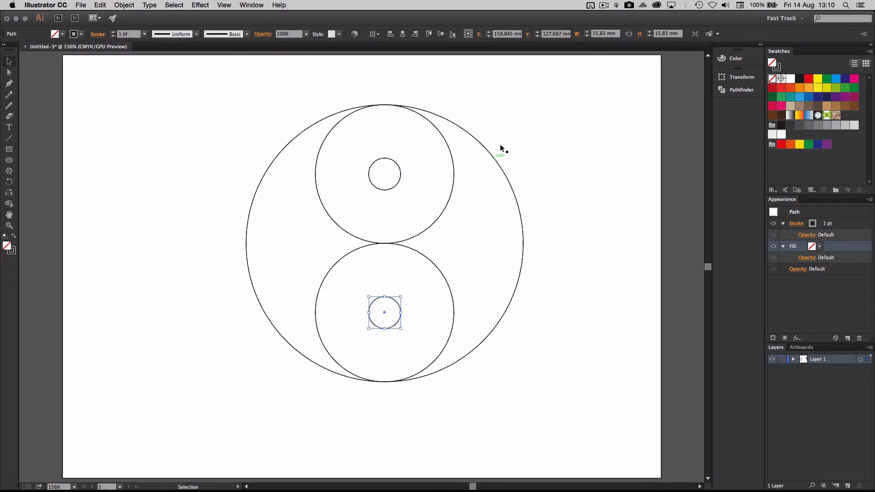
left_click(514, 127)
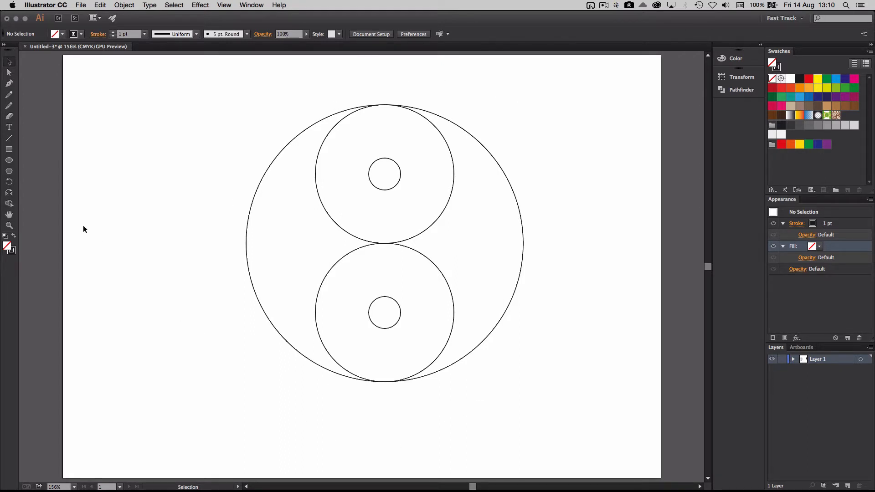
- Select all the circles and merge their regions with the Shape Builder tool into two interlocking yin-yang halves
left_click(9, 203)
left_click(10, 63)
left_click_drag(230, 86, 521, 381)
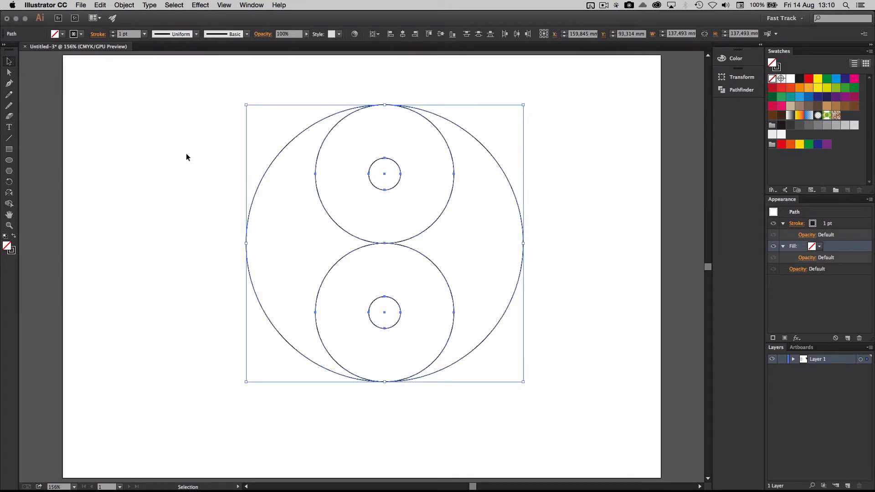
left_click(10, 204)
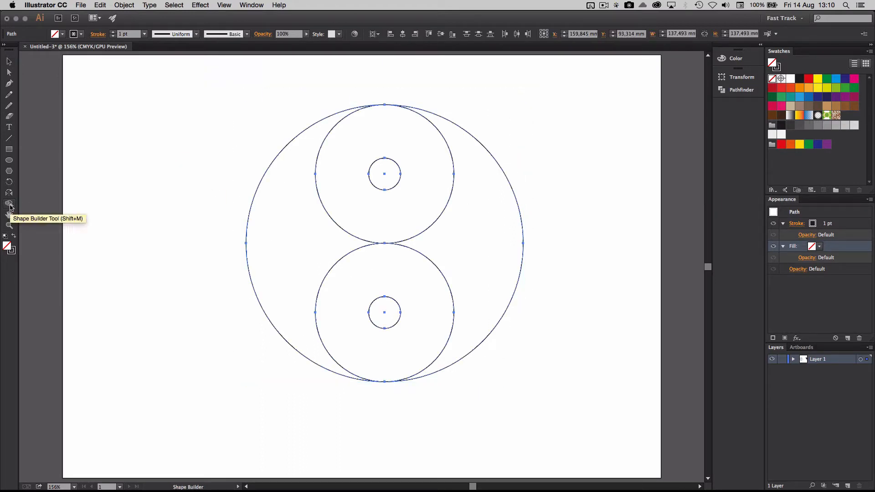
left_click_drag(424, 155, 483, 219)
mouse_move(355, 288)
left_mouse_down()
mouse_move(332, 274)
mouse_move(305, 228)
mouse_move(293, 244)
left_mouse_up()
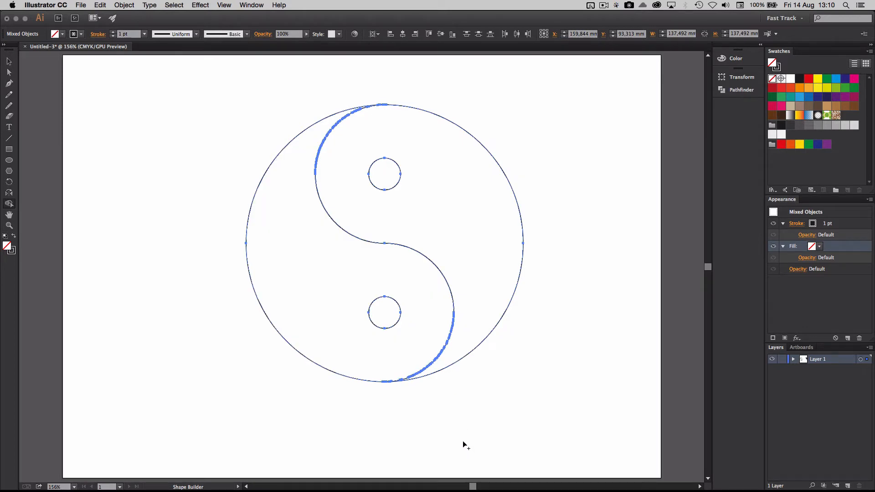
- Move the right yin-yang half away to check that it is a separate shape, and undo the move
left_click(10, 62)
left_click(484, 93)
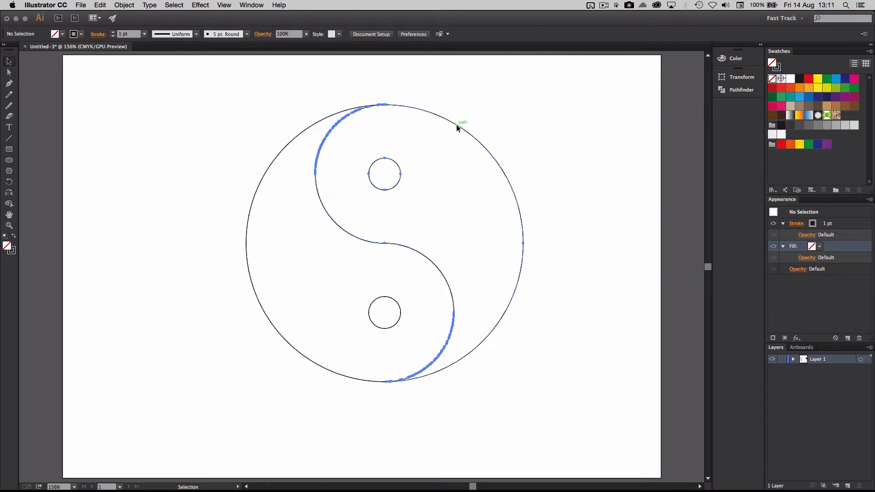
left_click_drag(456, 125, 380, 168)
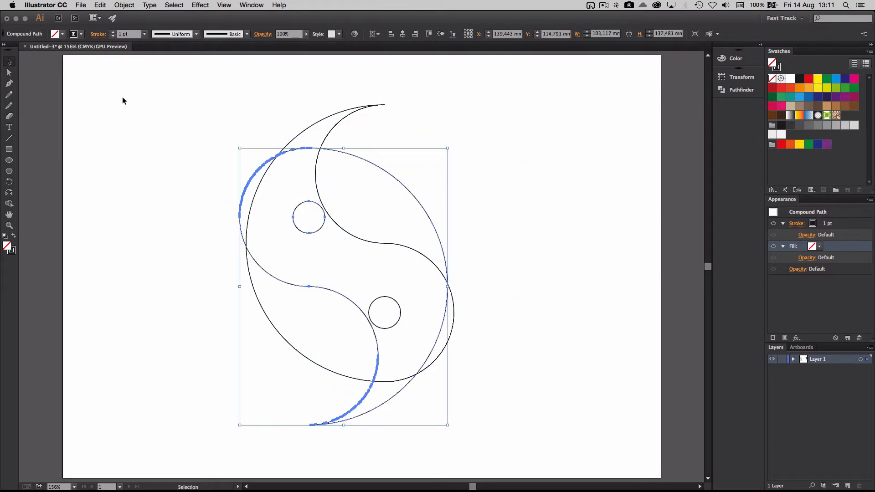
left_click(100, 5)
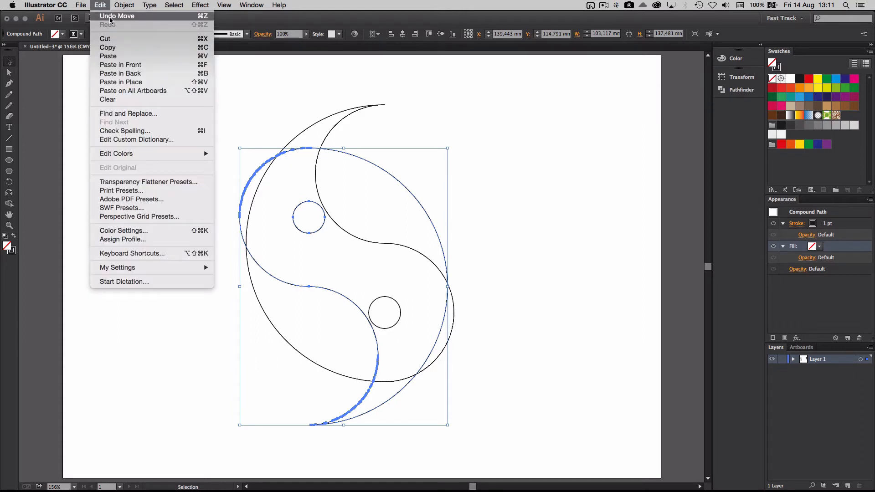
left_click(111, 16)
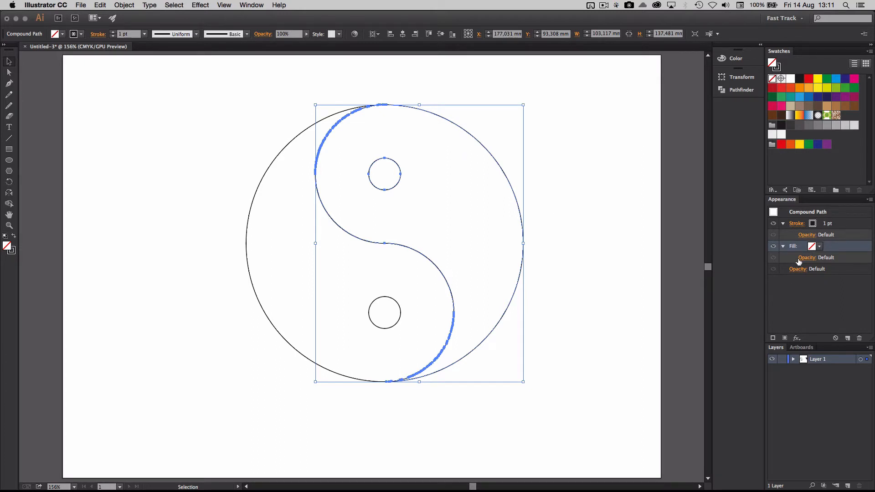
- Fill the right yin-yang half with black and the left half with white, leaving both without a stroke
left_click(14, 237)
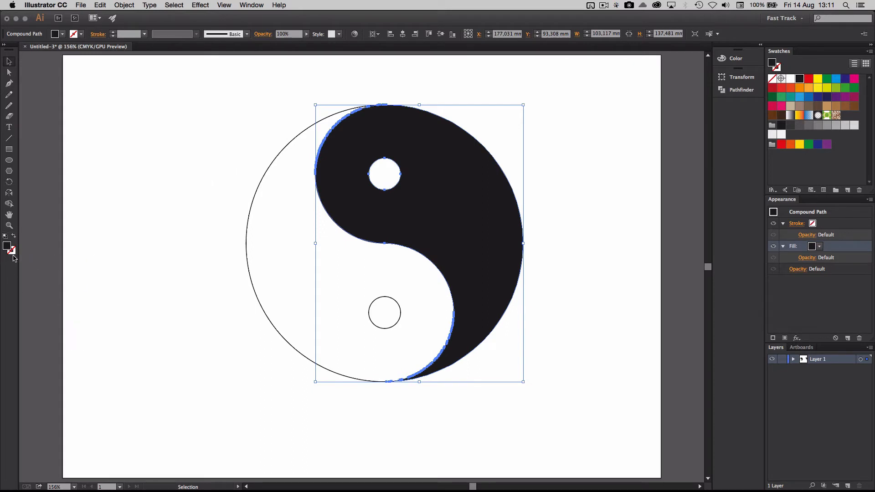
left_click(154, 171)
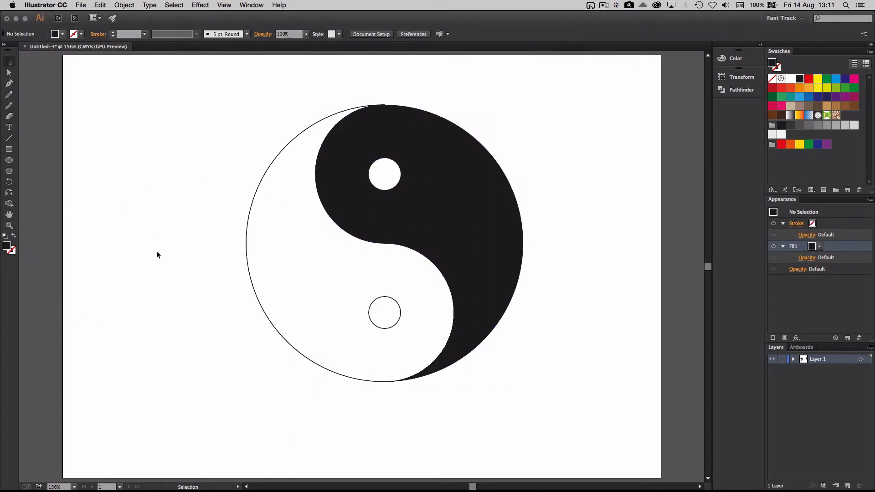
left_click(246, 237)
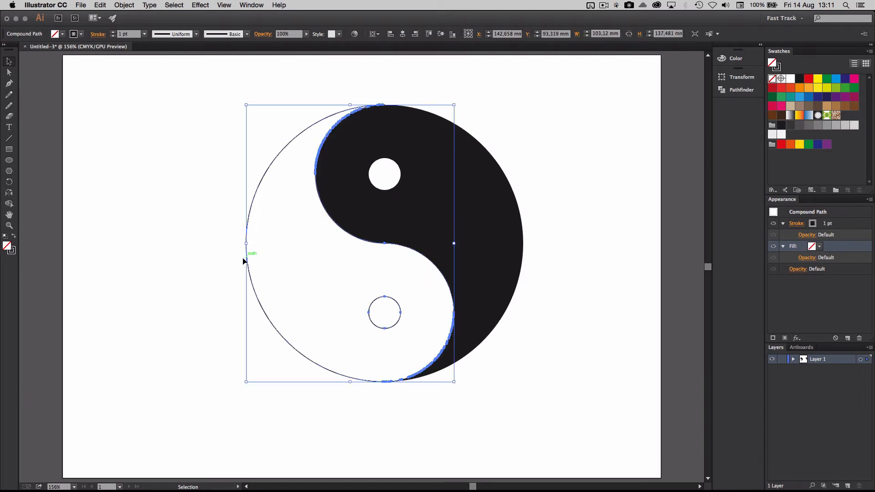
left_click(14, 236)
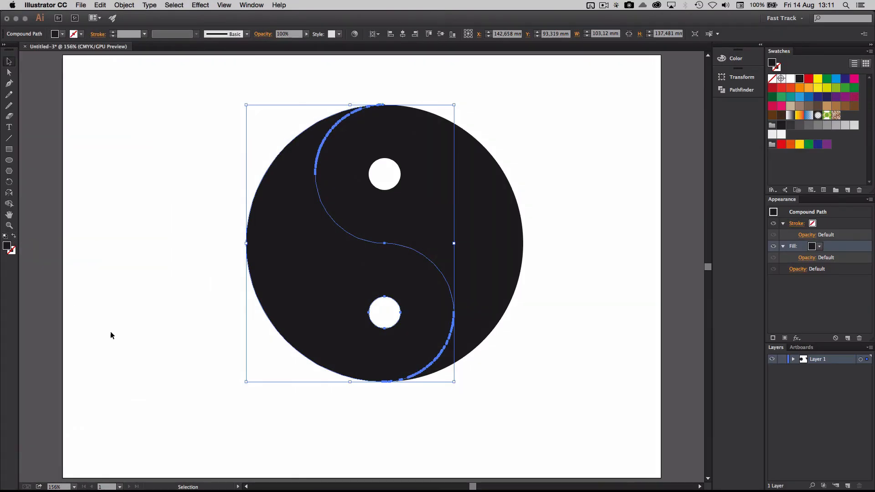
left_click(791, 78)
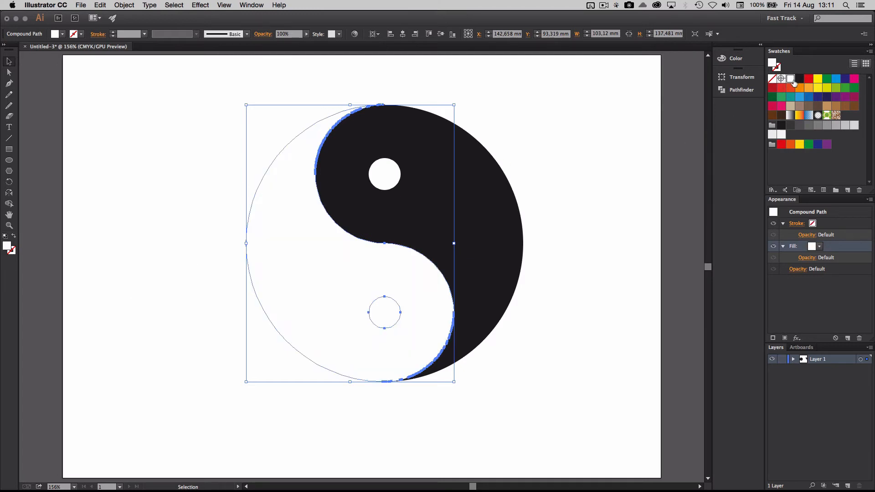
left_click(537, 145)
- Select both yin-yang halves and move them off the artboard onto the dark canvas, below the existing symbol
left_click_drag(547, 143, 681, 133)
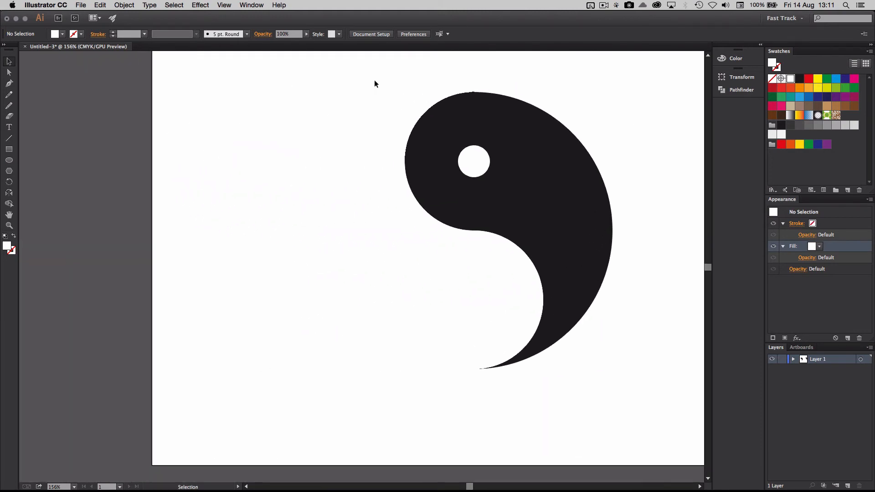
left_click_drag(337, 104, 515, 272)
left_click_drag(644, 115, 404, 102)
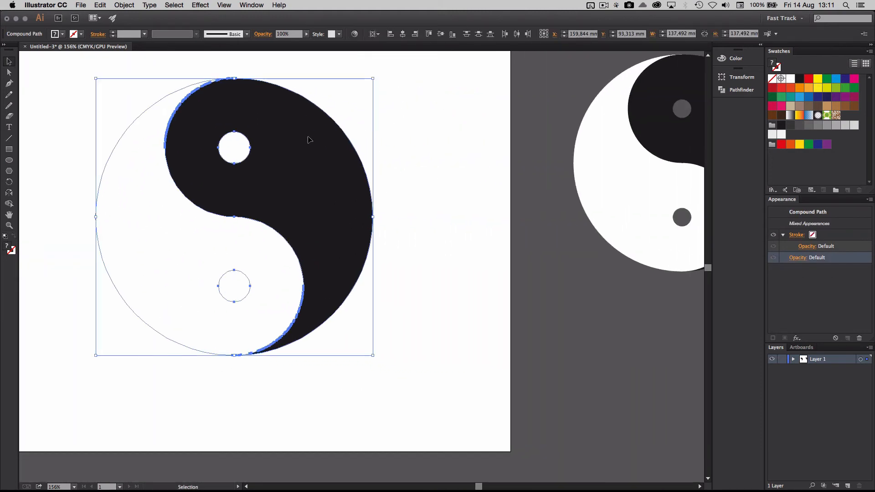
left_click_drag(310, 139, 644, 313)
left_click_drag(530, 206, 347, 35)
left_click_drag(484, 205, 623, 290)
left_click_drag(451, 143, 371, 131)
left_click_drag(494, 228, 486, 188)
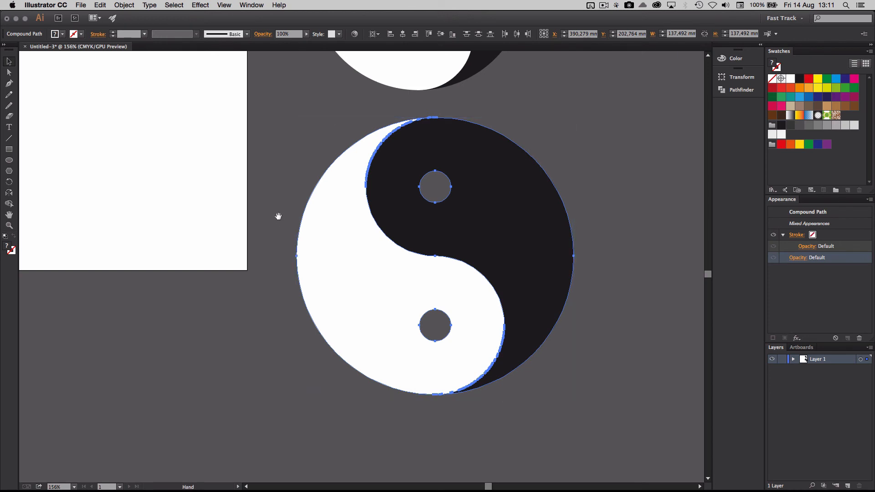
key("space")
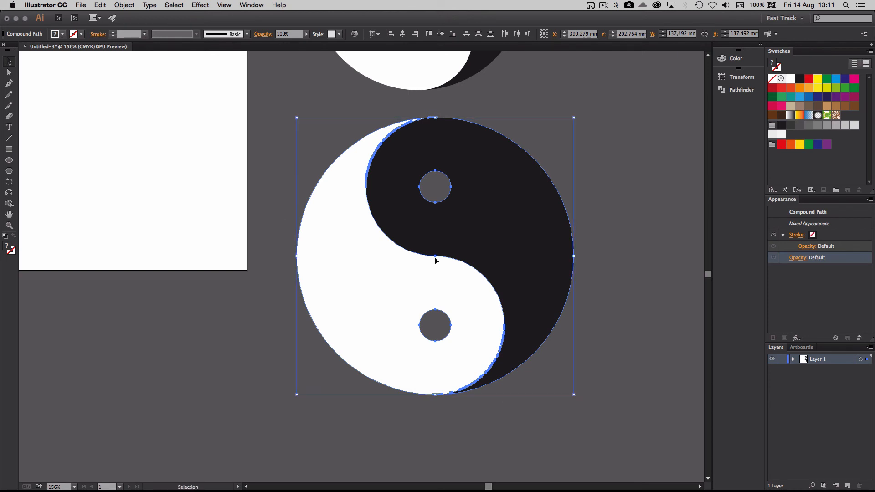
left_click_drag(502, 202, 442, 214)
left_click(549, 119)
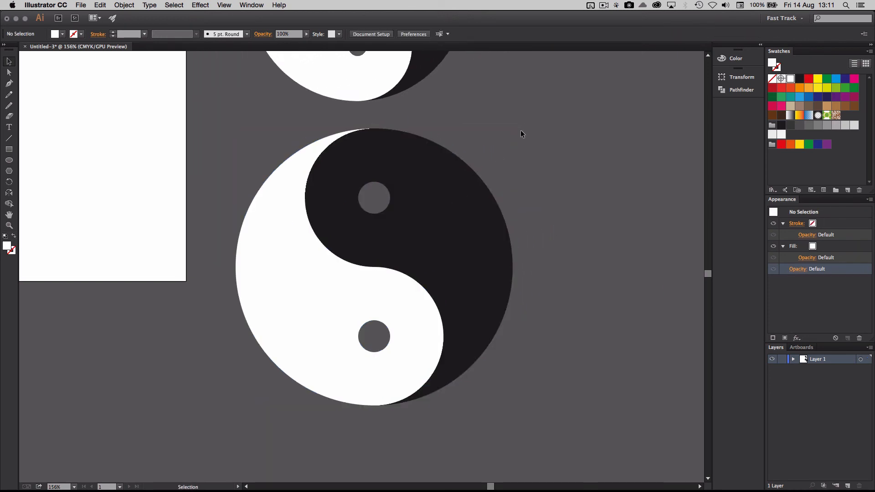